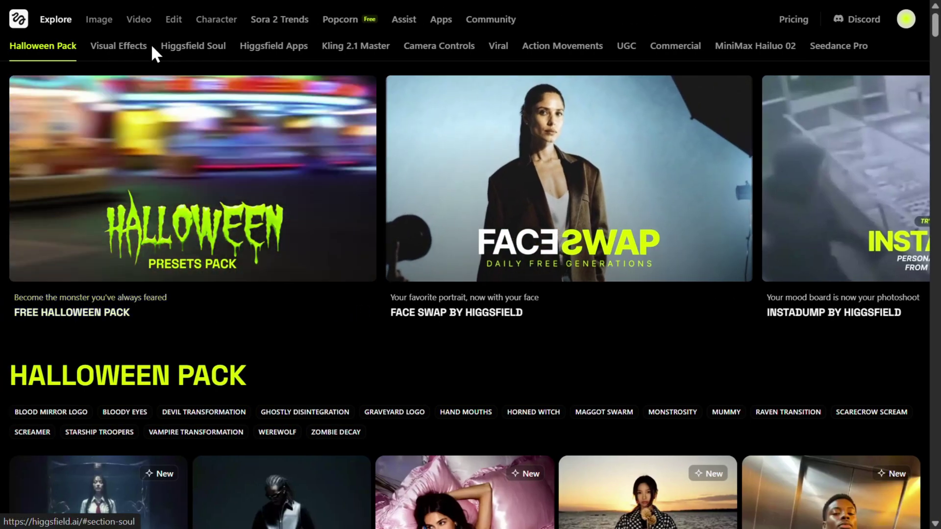
# Bring up the Image menu's features and models from the top navigation bar.
pyautogui.moveTo(101, 25)
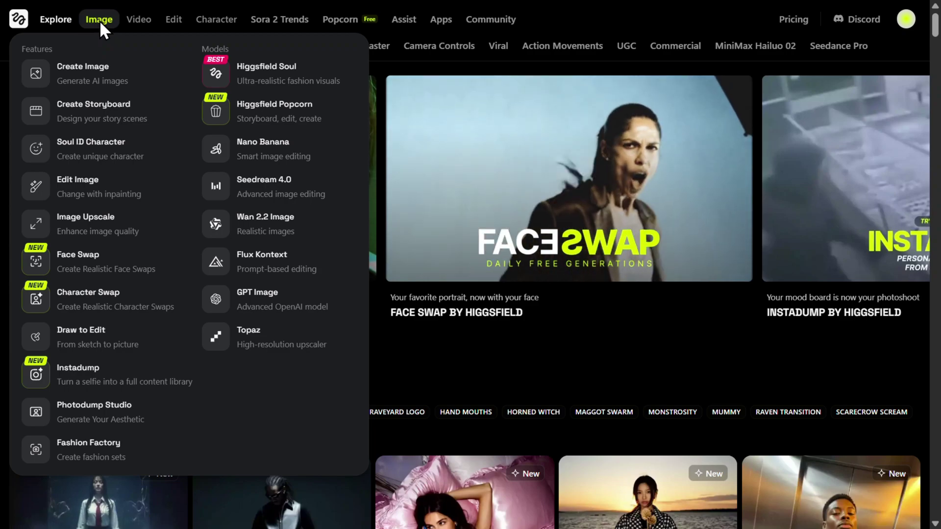
# Open Face Swap and load the close-up face portrait as Your Photo.
pyautogui.click(83, 268)
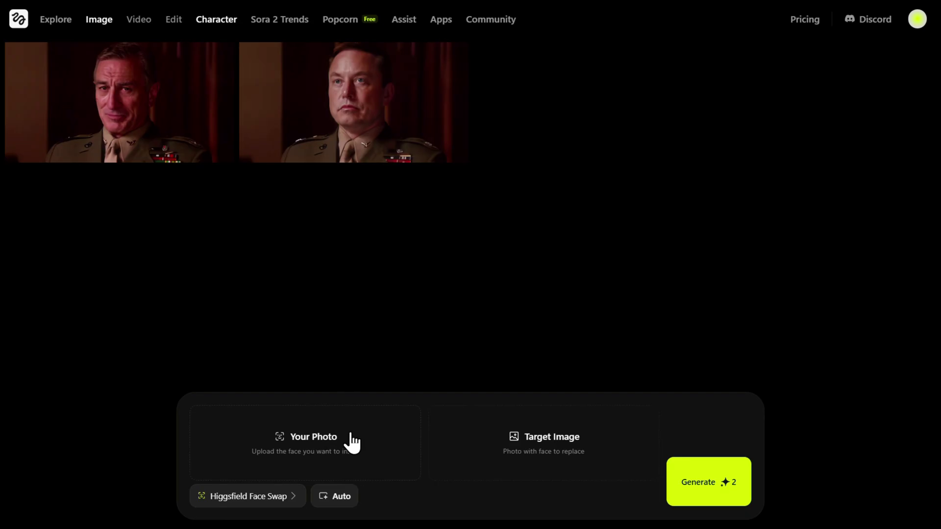
pyautogui.click(303, 437)
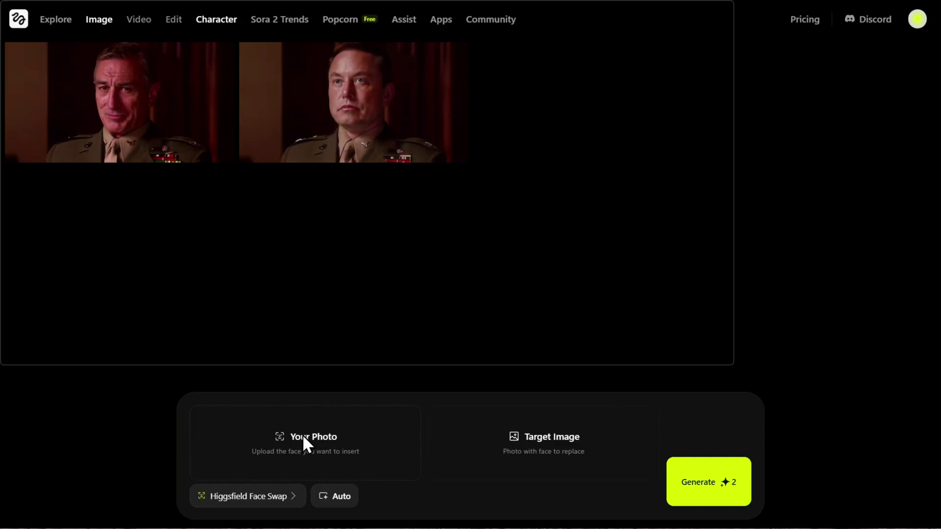
pyautogui.click(616, 340)
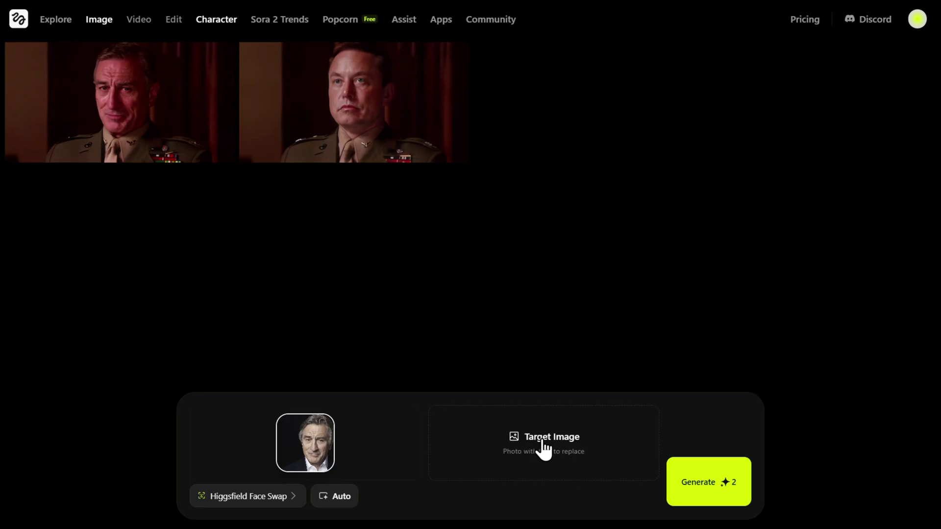
# Load the uniformed officer still as the Target Image and generate the swap.
pyautogui.click(543, 448)
pyautogui.click(168, 151)
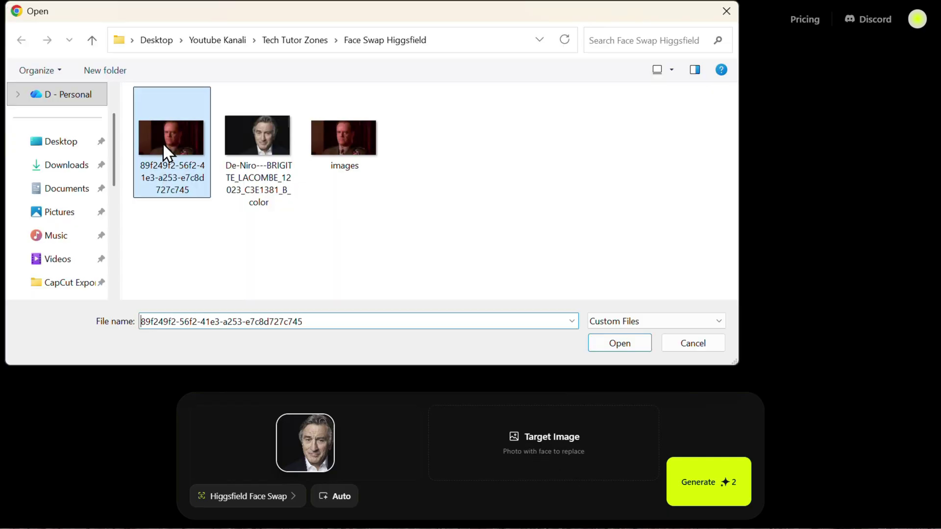
pyautogui.click(620, 349)
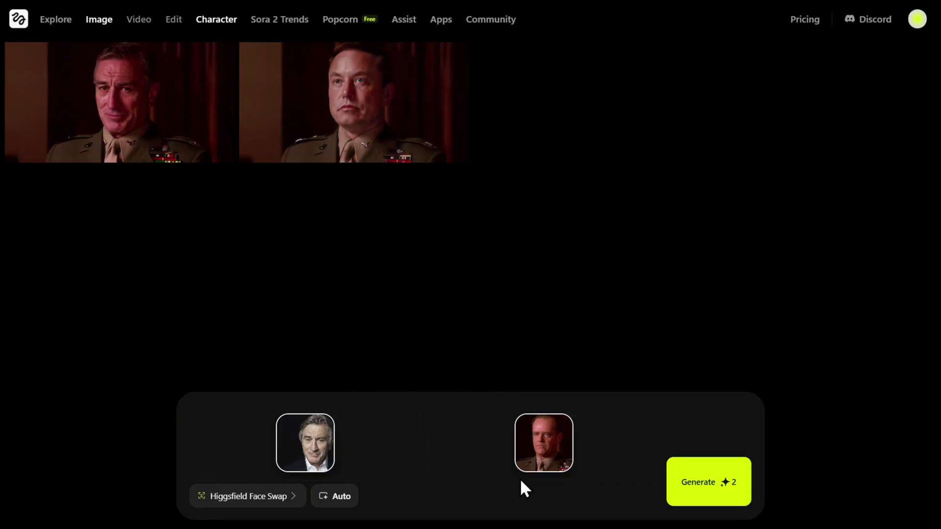
pyautogui.click(705, 481)
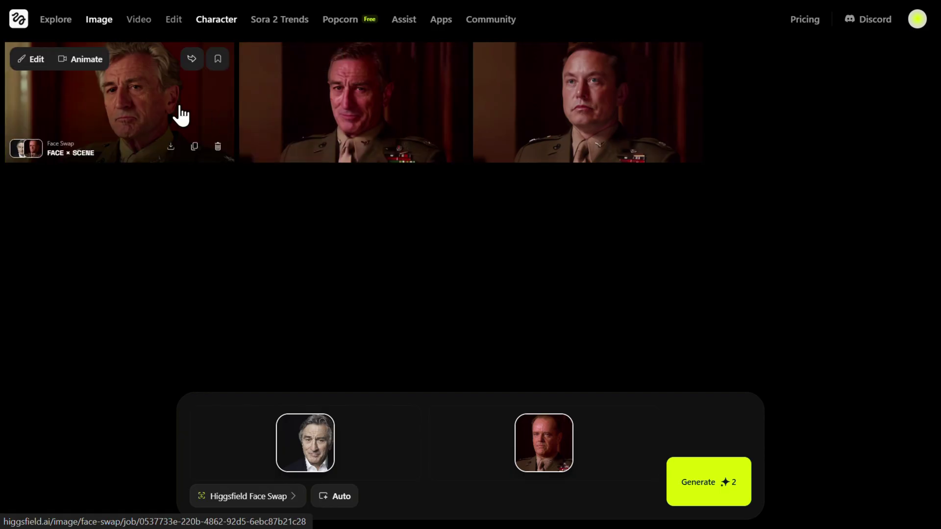
# Preview the two earlier face-swap results full size, ending on the newest grey-haired officer result.
pyautogui.click(137, 109)
pyautogui.press('Escape')
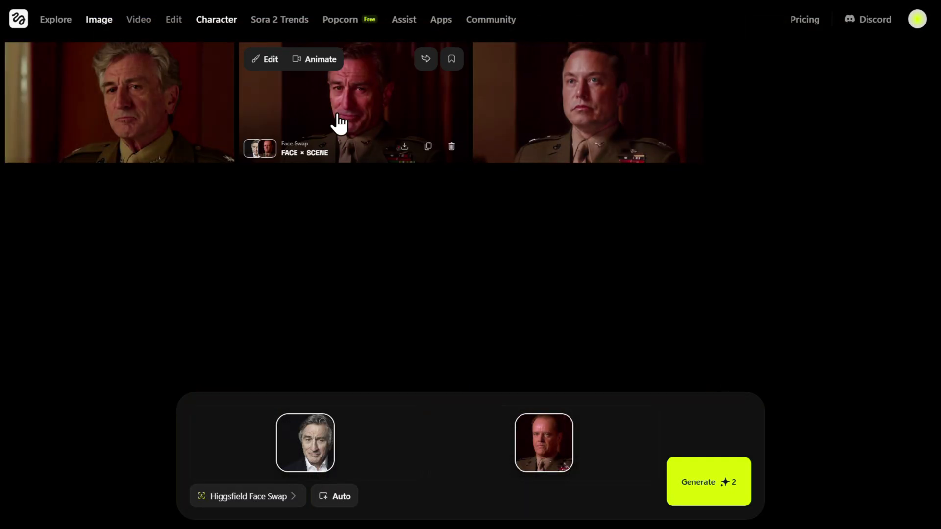
pyautogui.click(336, 122)
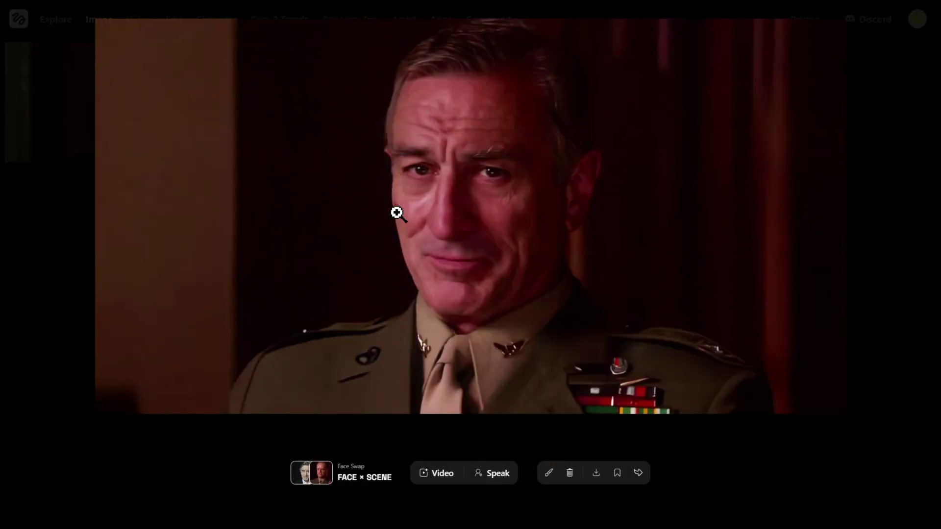
pyautogui.press('Escape')
pyautogui.click(131, 89)
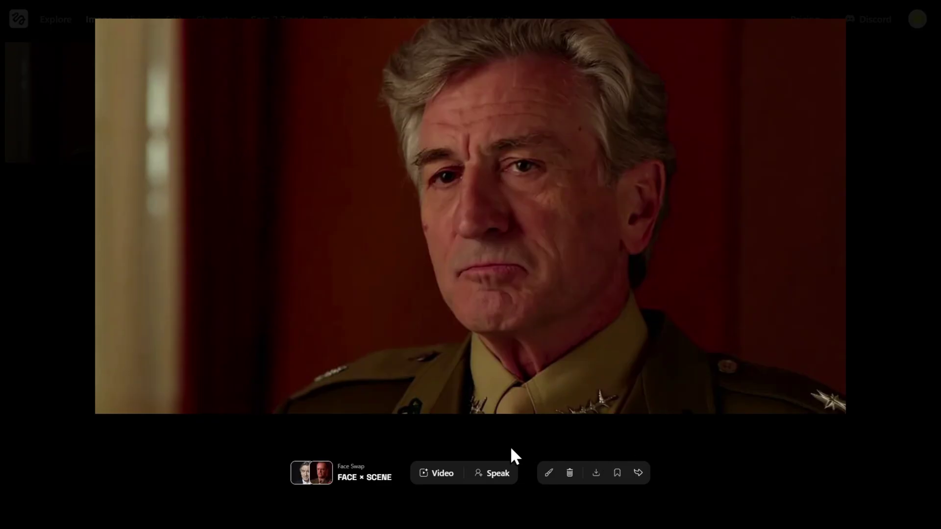
# Mask the officer's hair in Edit in Canvas and generate inpaint variants with the prompt 'long hair'.
pyautogui.click(548, 473)
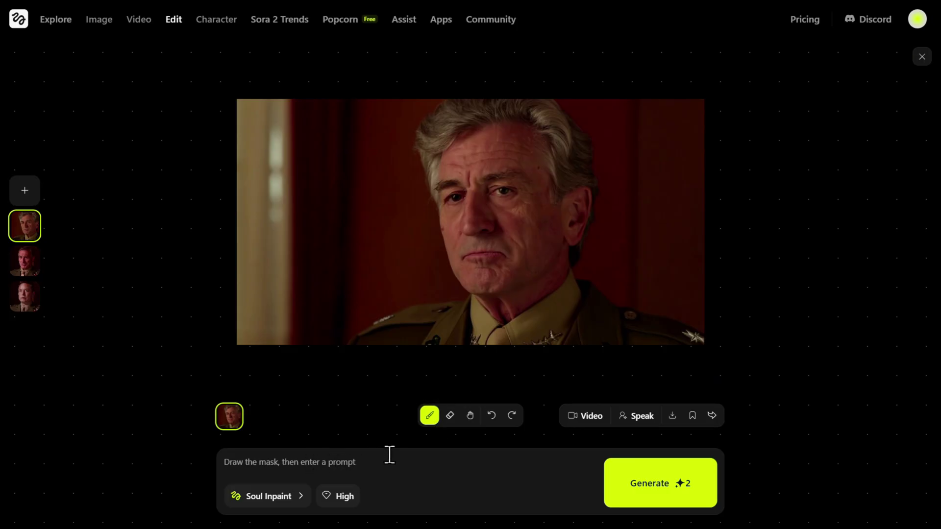
pyautogui.moveTo(429, 186)
pyautogui.mouseDown()
pyautogui.moveTo(431, 142)
pyautogui.moveTo(543, 123)
pyautogui.mouseUp()
pyautogui.moveTo(587, 182); pyautogui.dragTo(590, 240)
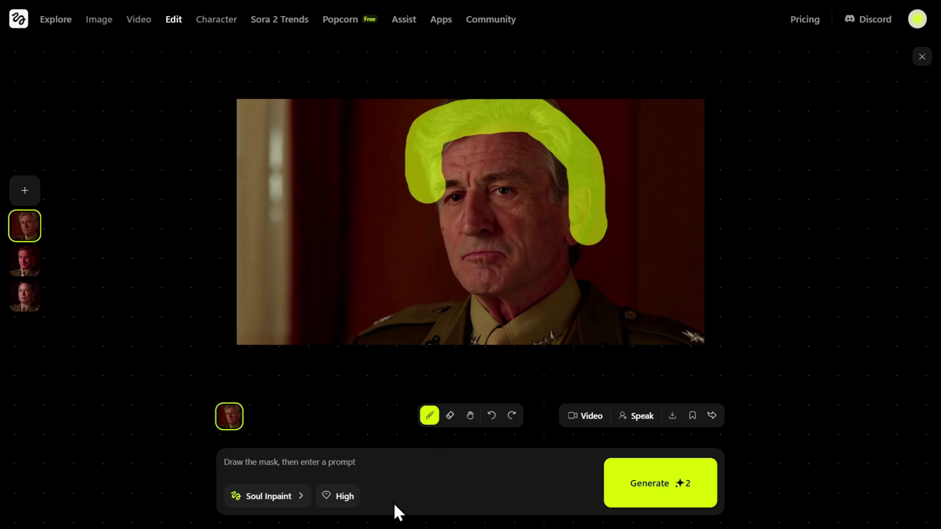
pyautogui.tripleClick(337, 475)
pyautogui.click(364, 466)
pyautogui.write('long hair')
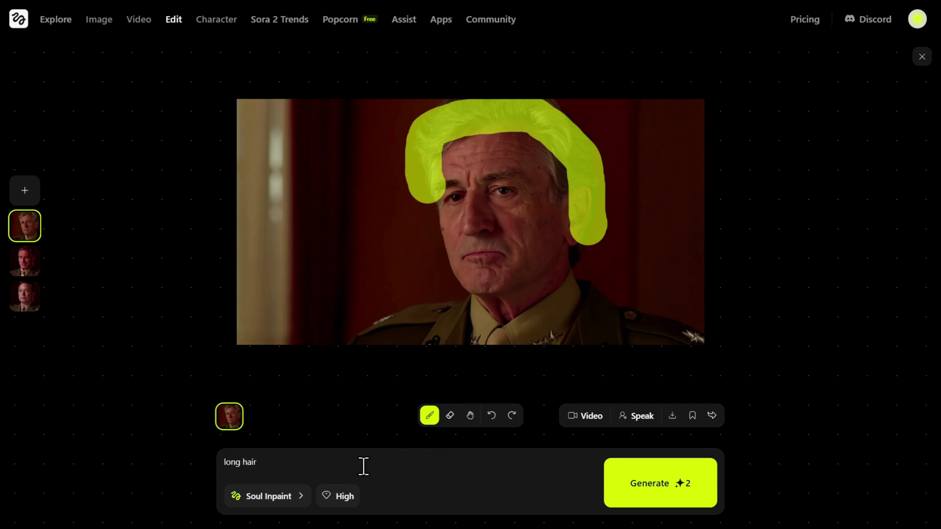
pyautogui.click(642, 493)
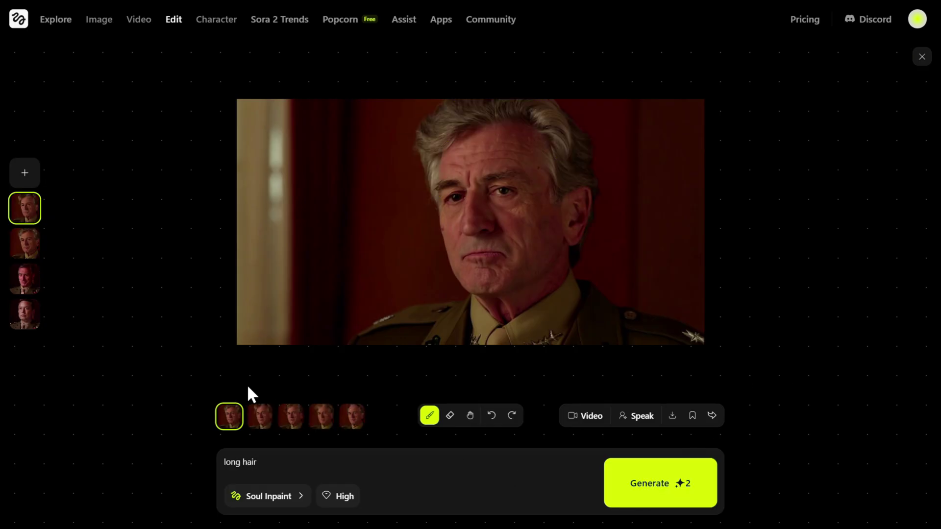
# Review the second through fifth long-hair variants, settling on the fourth, then show the Video menu.
pyautogui.click(264, 426)
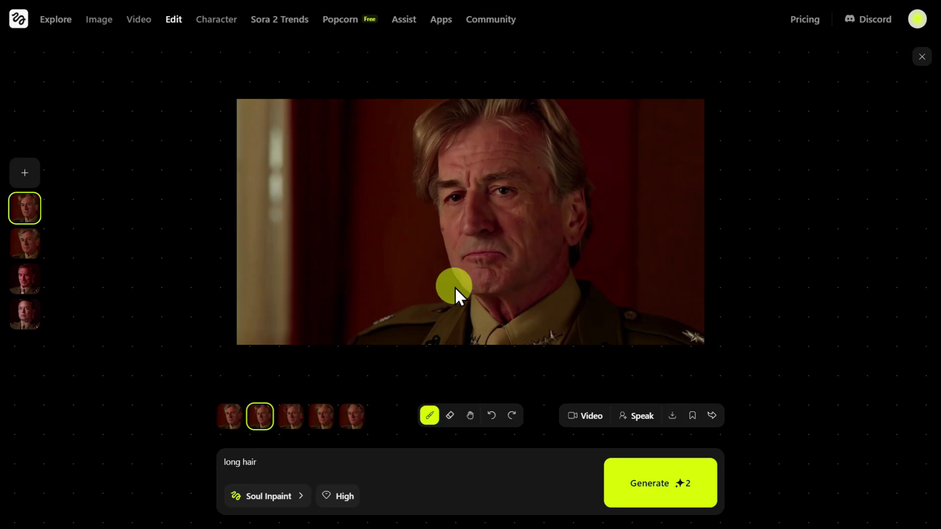
pyautogui.click(294, 417)
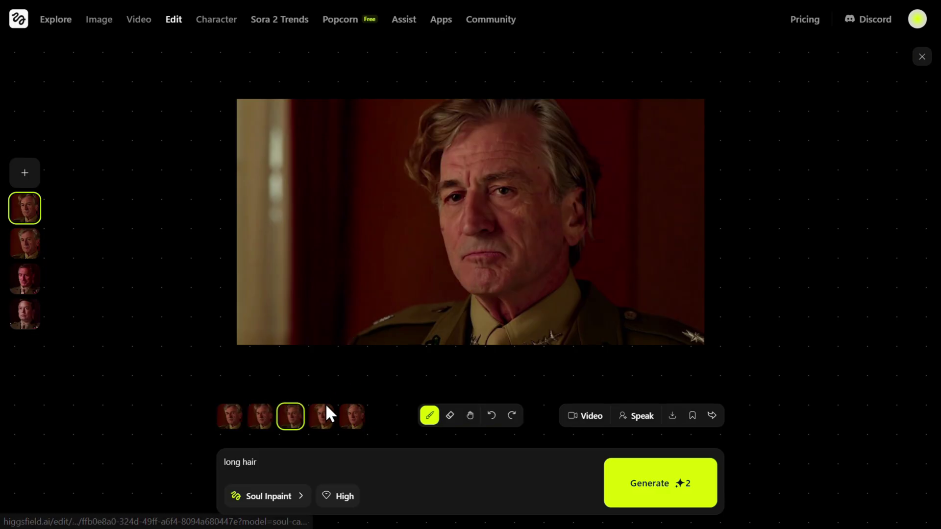
pyautogui.click(327, 420)
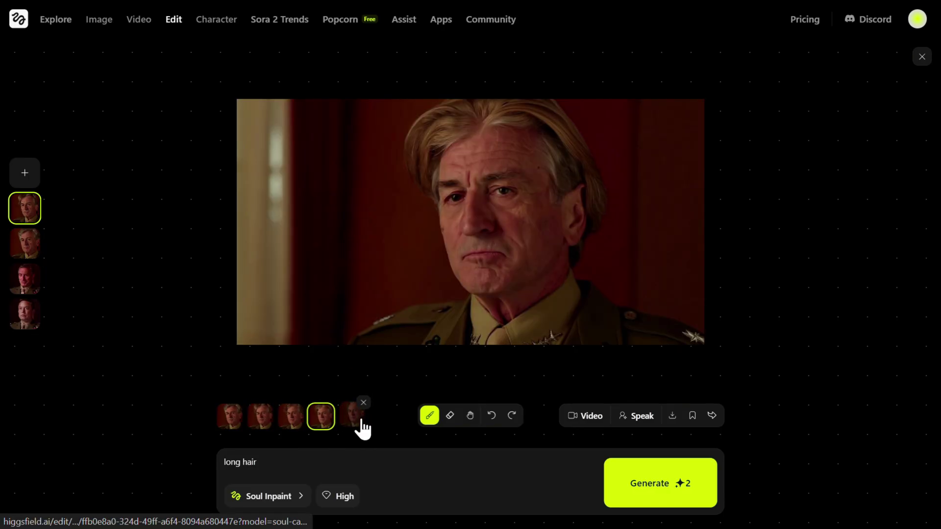
pyautogui.click(362, 423)
pyautogui.click(327, 424)
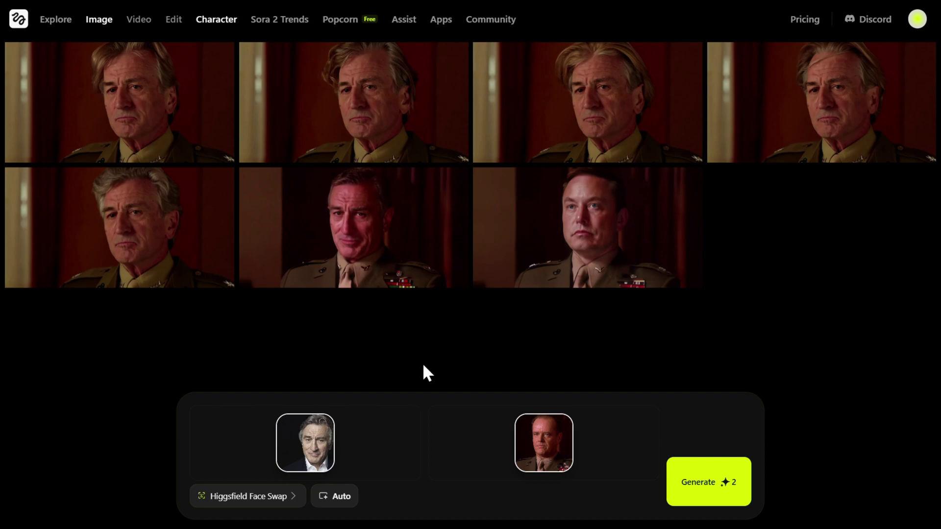
pyautogui.moveTo(140, 23)
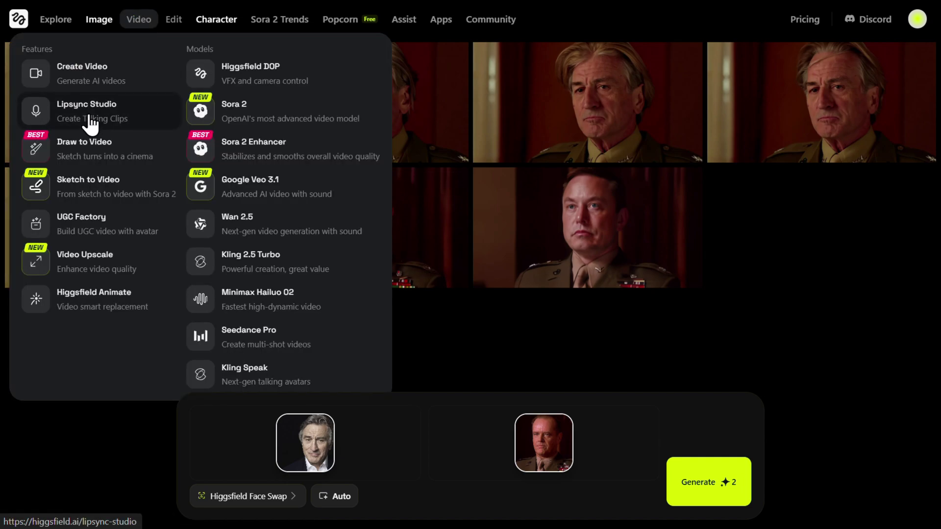
# In Lipsync Studio, replace the character with the officer photo, remove the MP3, and choose Generate Audio.
pyautogui.click(89, 123)
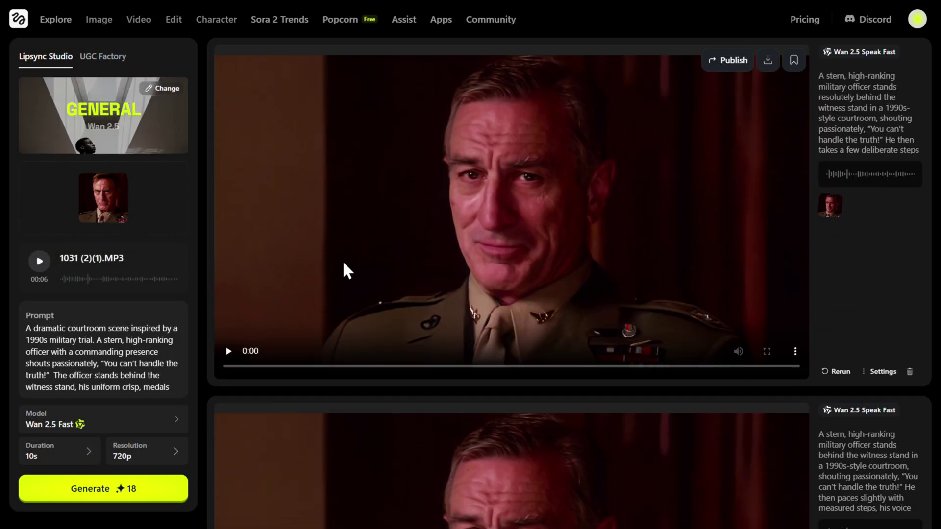
pyautogui.moveTo(105, 202)
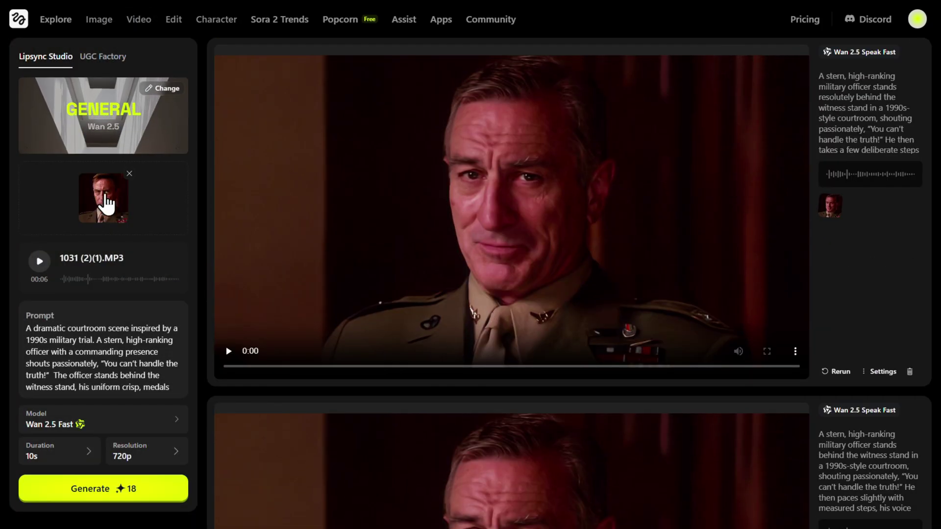
pyautogui.click(129, 174)
pyautogui.click(102, 198)
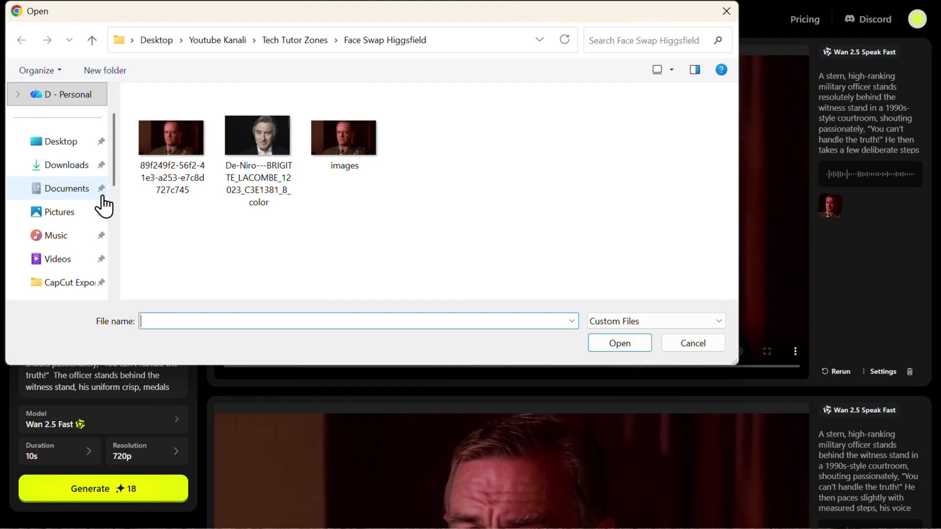
pyautogui.doubleClick(257, 147)
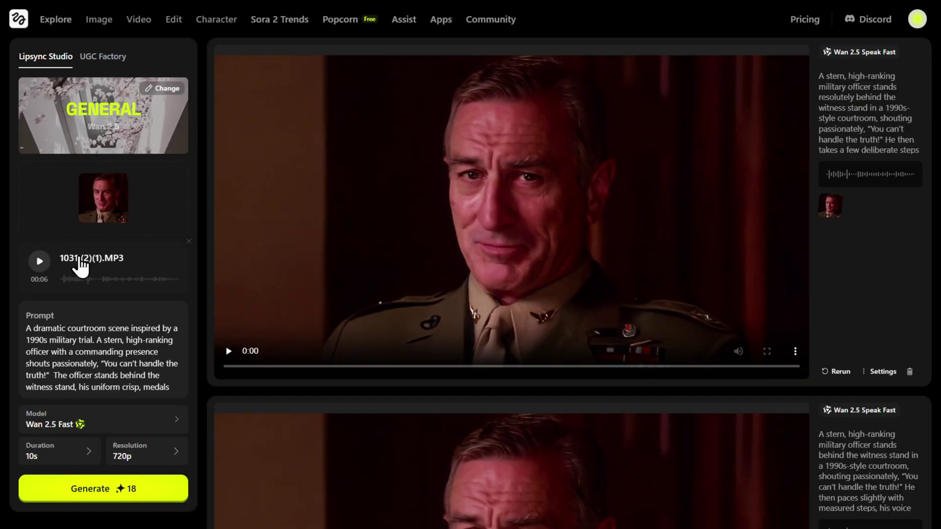
pyautogui.click(188, 242)
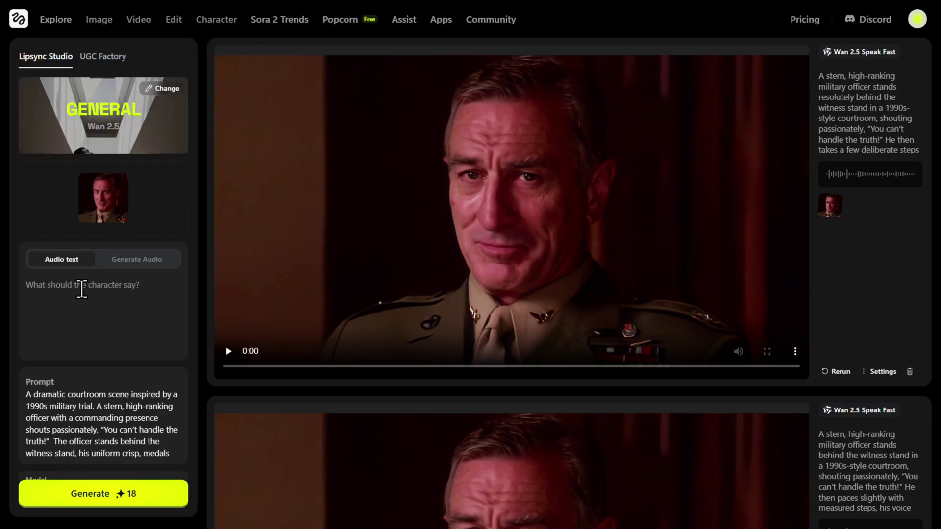
pyautogui.click(149, 265)
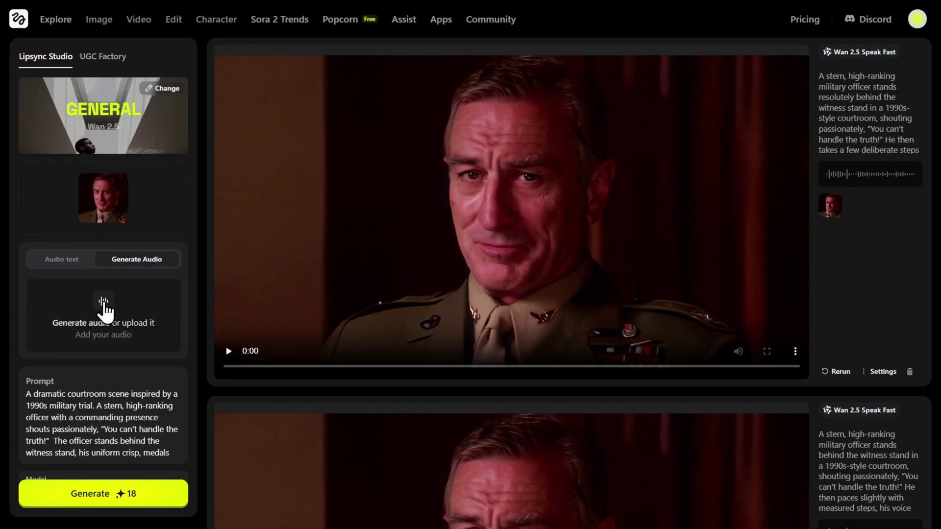
# Open the audio window's voice list and Upload tab, then move to the yarn.co tab.
pyautogui.click(101, 307)
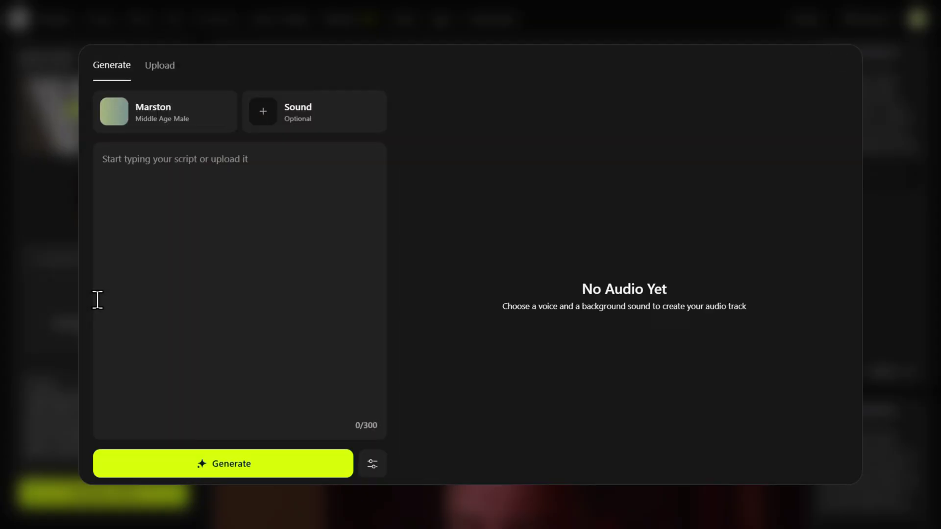
pyautogui.click(159, 112)
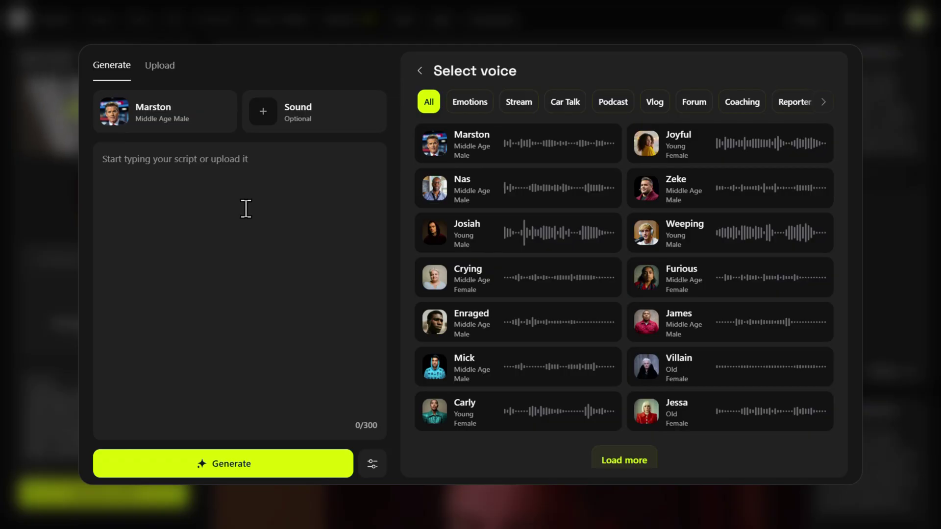
pyautogui.click(162, 65)
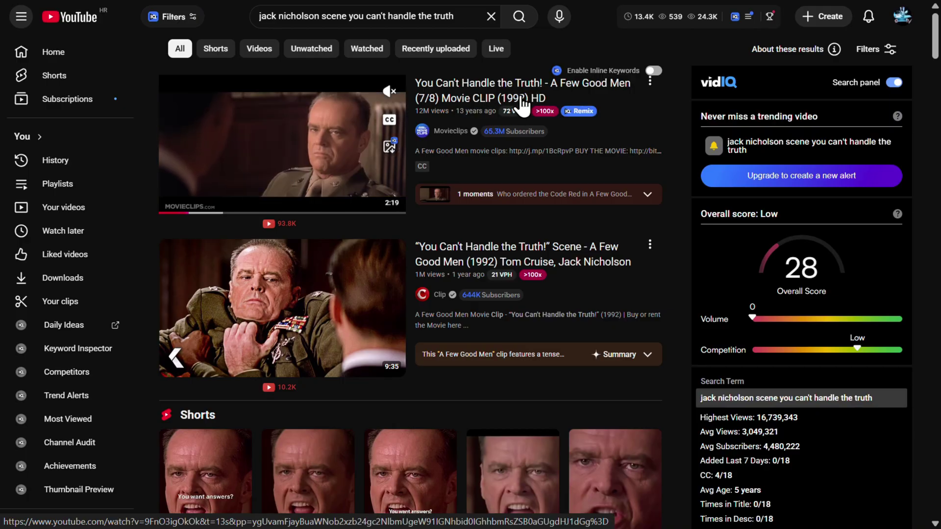
pyautogui.hotkey('ctrl', 'Tab')
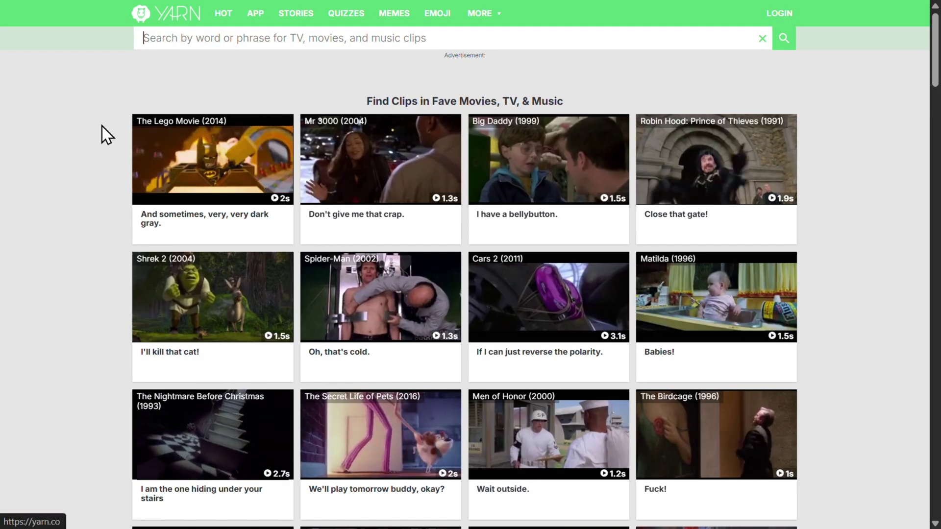
# Scroll down through Yarn's movie-line clip grid and back up.
pyautogui.scroll(-20, 505, 304)
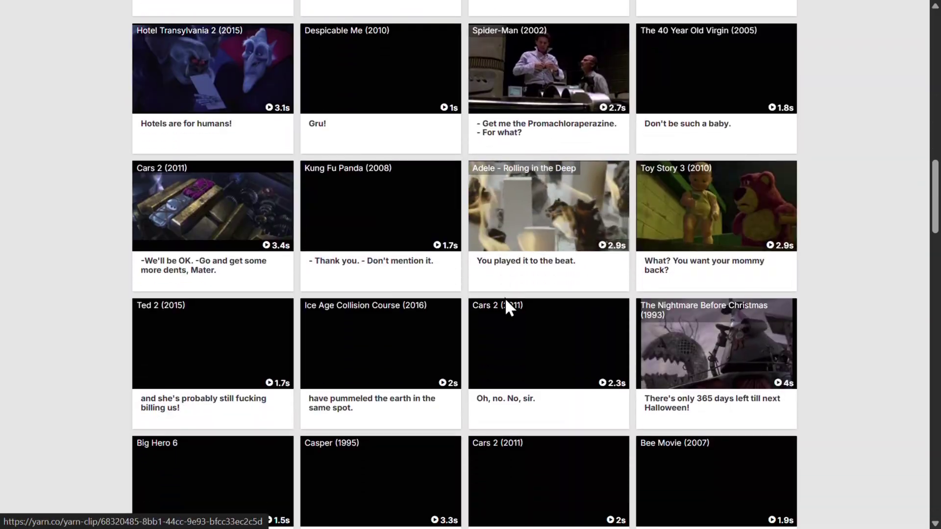
pyautogui.scroll(20, 504, 304)
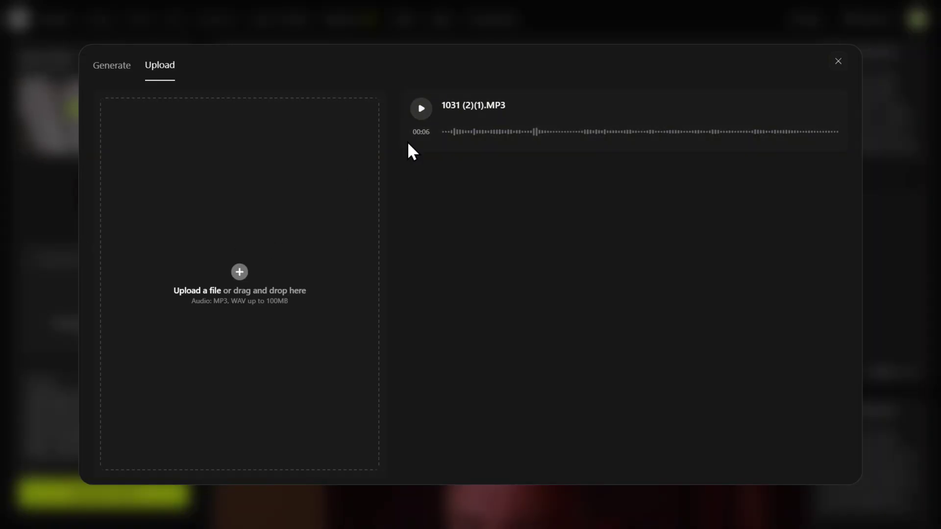
# Attach 1031 (2)(1).MP3 as the audio and scroll through the courtroom scene prompt.
pyautogui.click(525, 118)
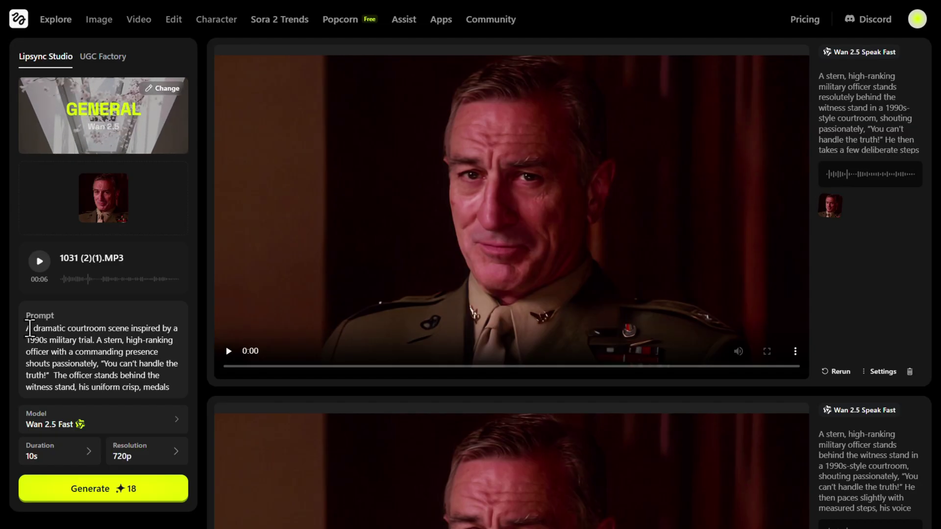
pyautogui.scroll(-2, 122, 338)
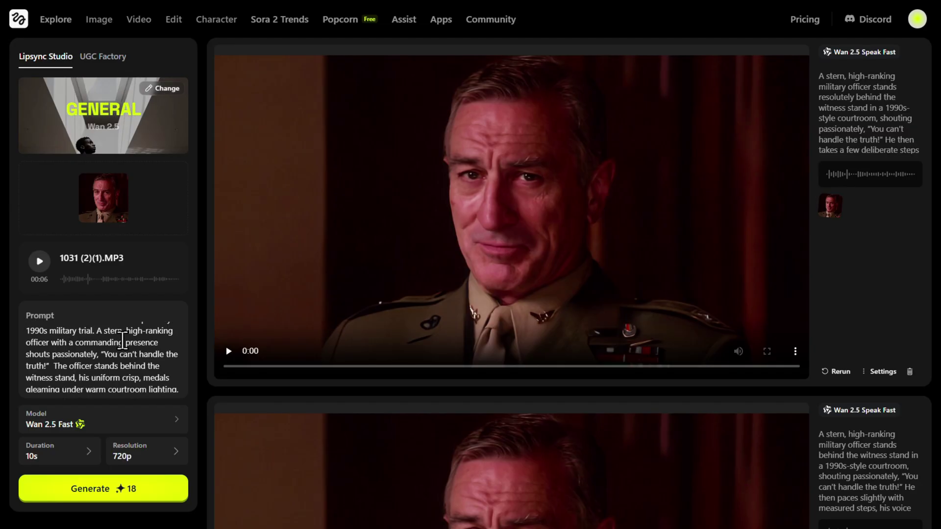
pyautogui.scroll(-3, 122, 338)
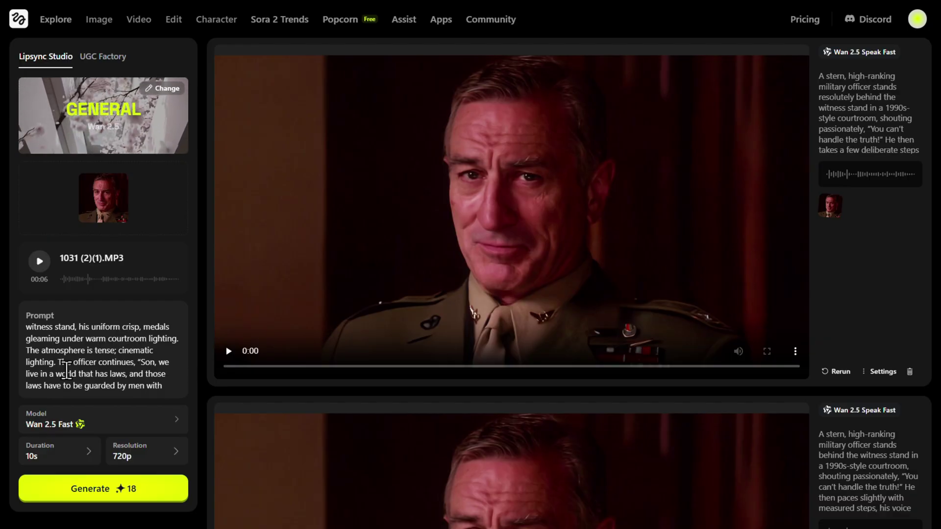
pyautogui.scroll(-3, 113, 376)
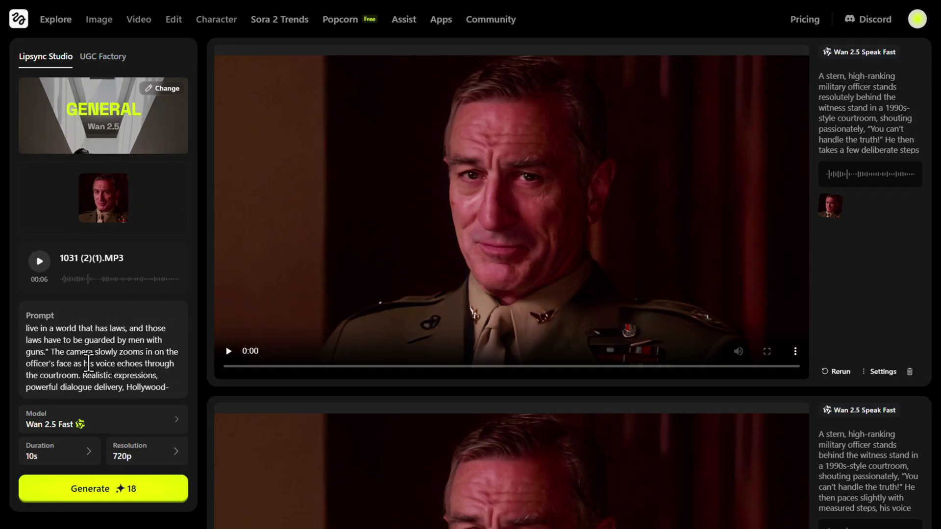
pyautogui.scroll(5, 132, 362)
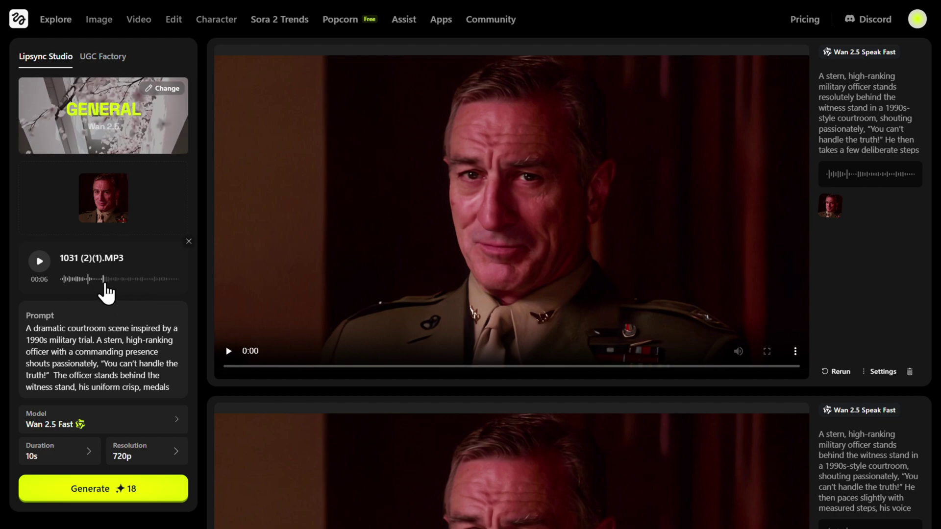
pyautogui.scroll(-5, 102, 352)
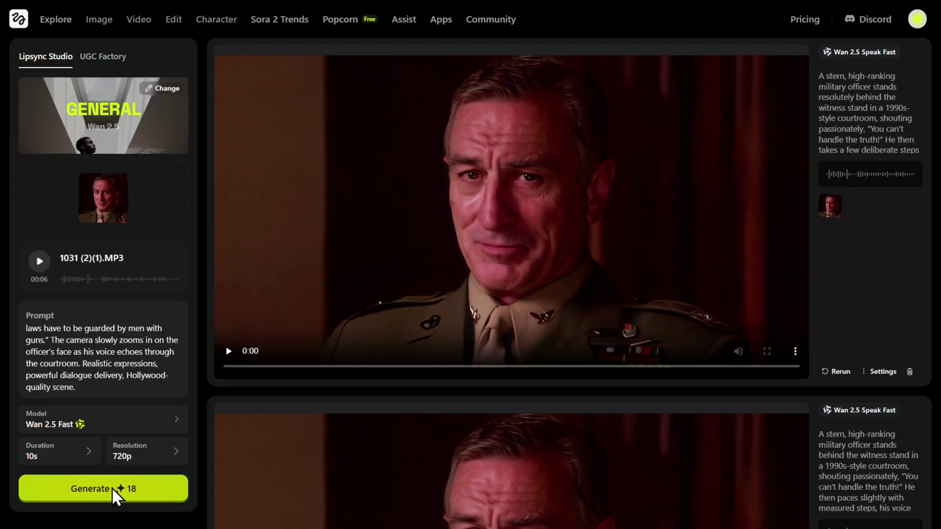
# Generate the 18-credit Wan 2.5 Fast 10s 720p courtroom video and play it.
pyautogui.click(113, 488)
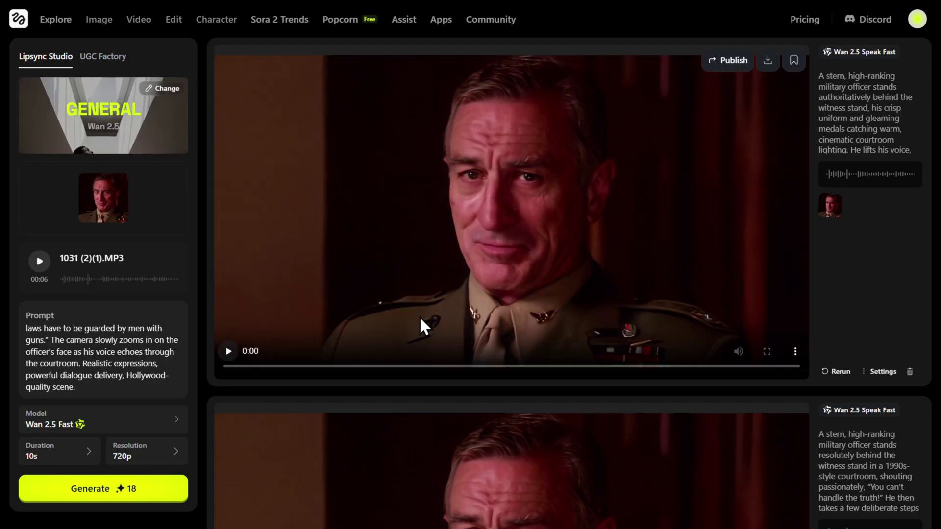
pyautogui.click(228, 352)
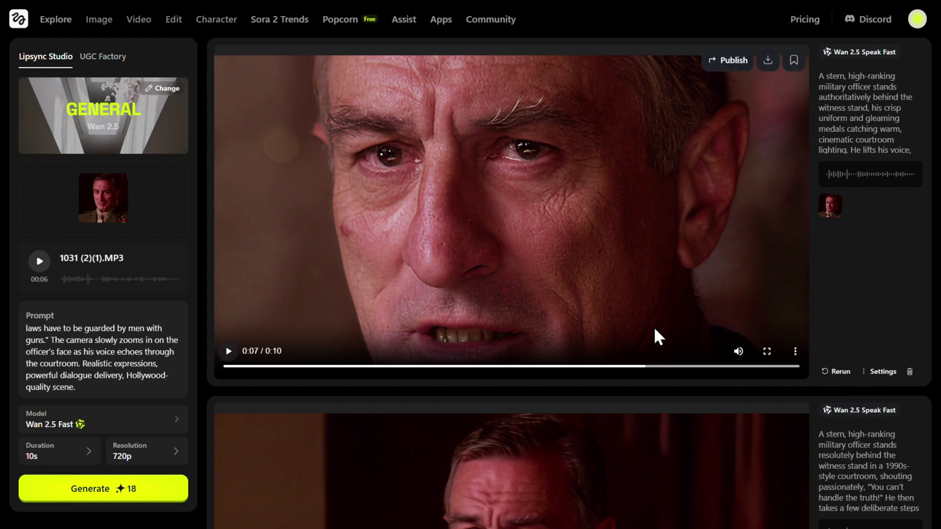
# Play the earlier courtroom video for comparison, then show the Video menu with Lipsync Studio and Sora 2.
pyautogui.scroll(-5, 655, 330)
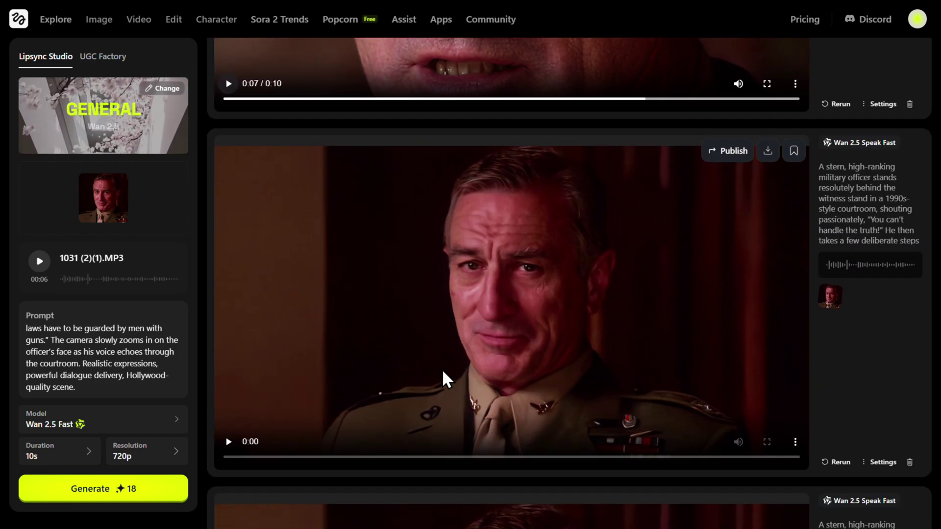
pyautogui.click(228, 443)
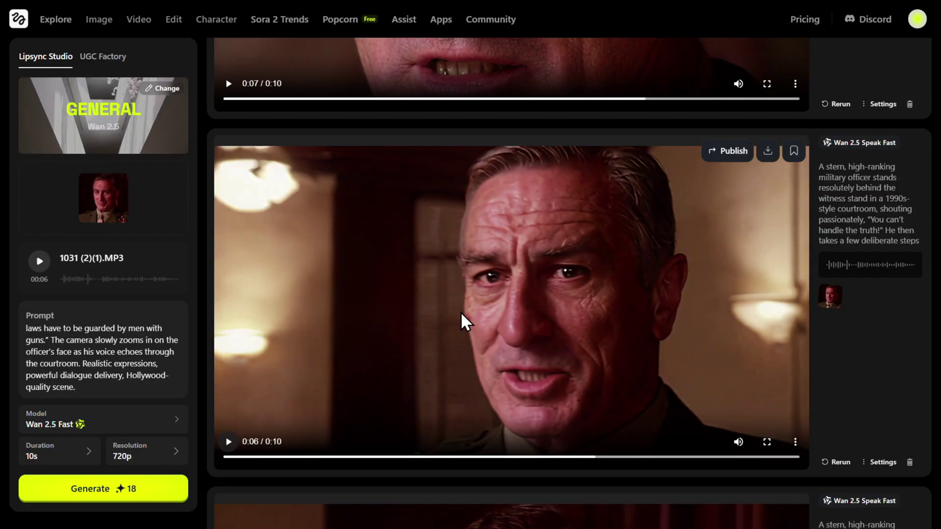
pyautogui.scroll(-2, 413, 331)
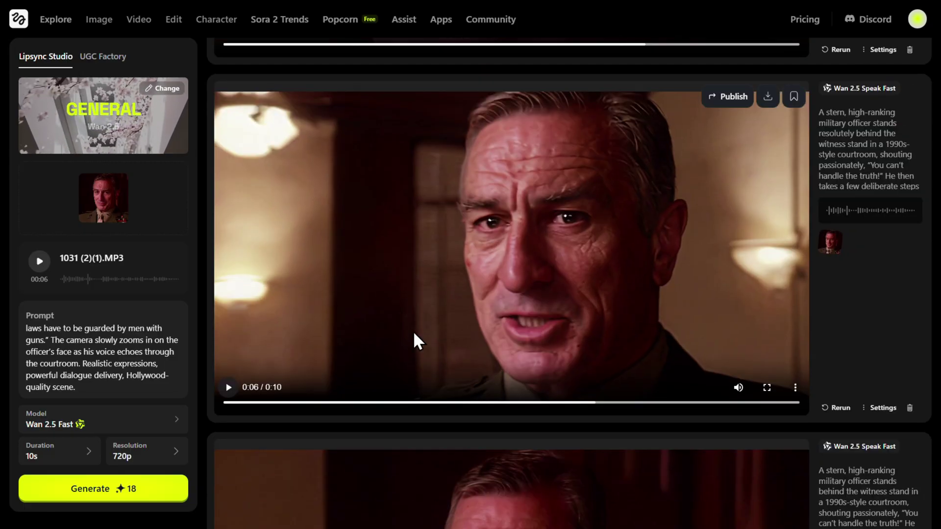
pyautogui.scroll(5, 413, 330)
pyautogui.scroll(1, 375, 129)
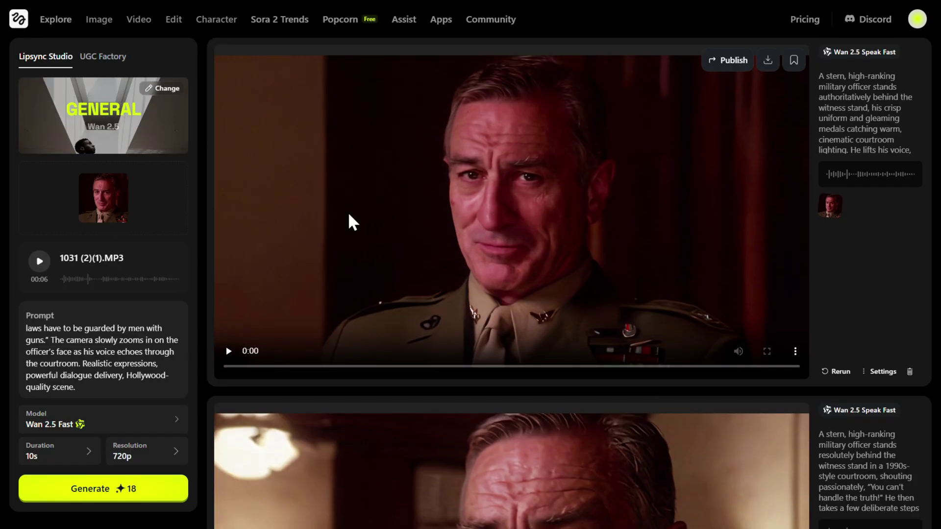
pyautogui.moveTo(133, 20)
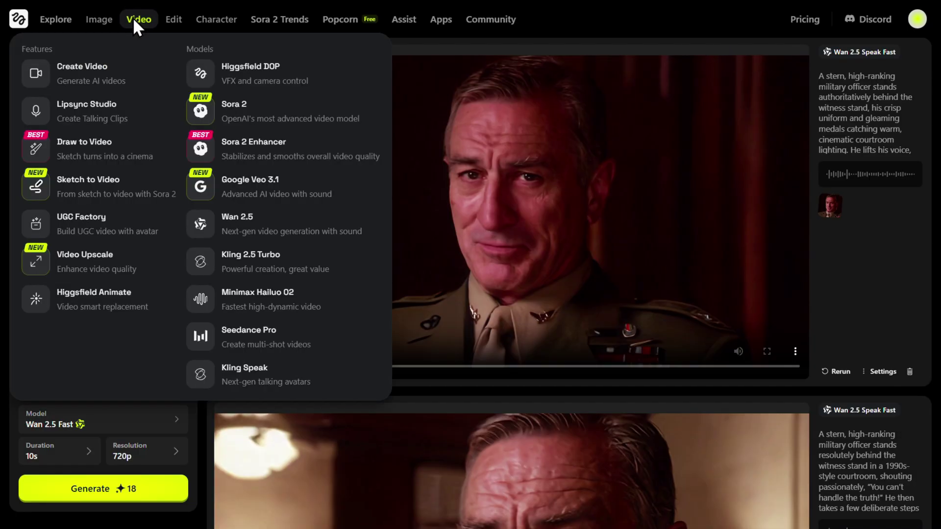